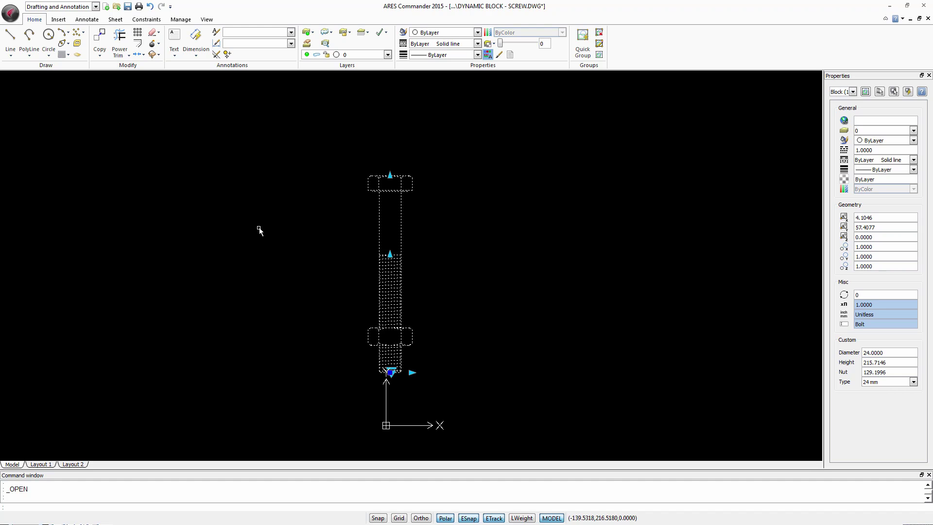
Switch the bolt's size preset to 6 mm, then 22 mm, and finally 27 mm
{"action": "left_click", "coordinate": [390, 372]}
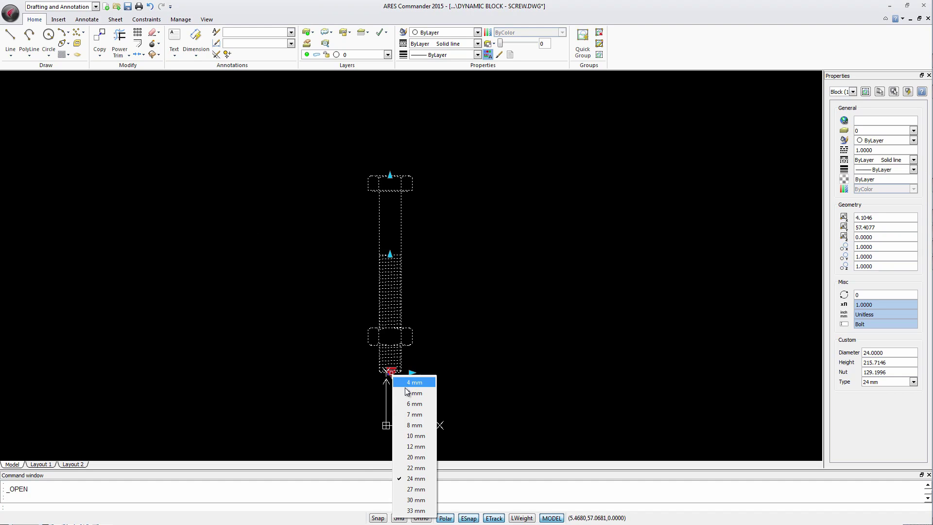
{"action": "left_click", "coordinate": [415, 404]}
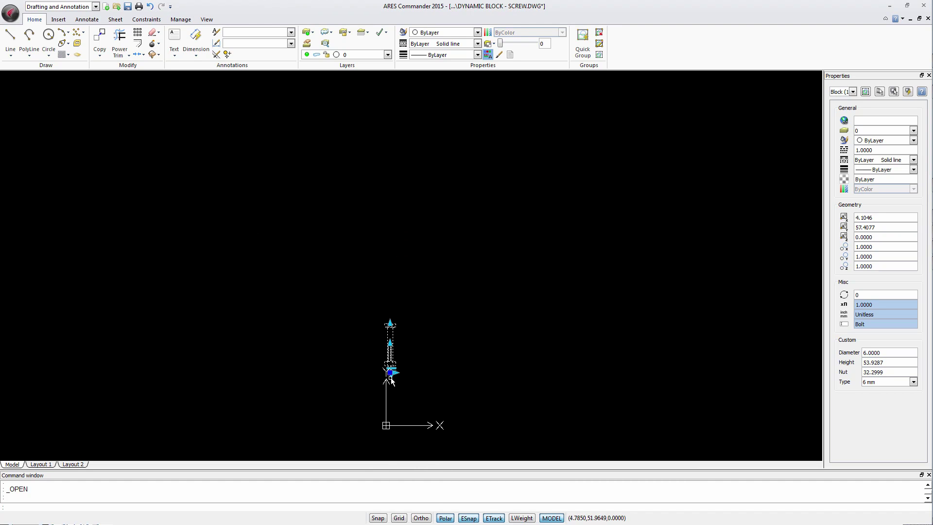
{"action": "left_click", "coordinate": [391, 372]}
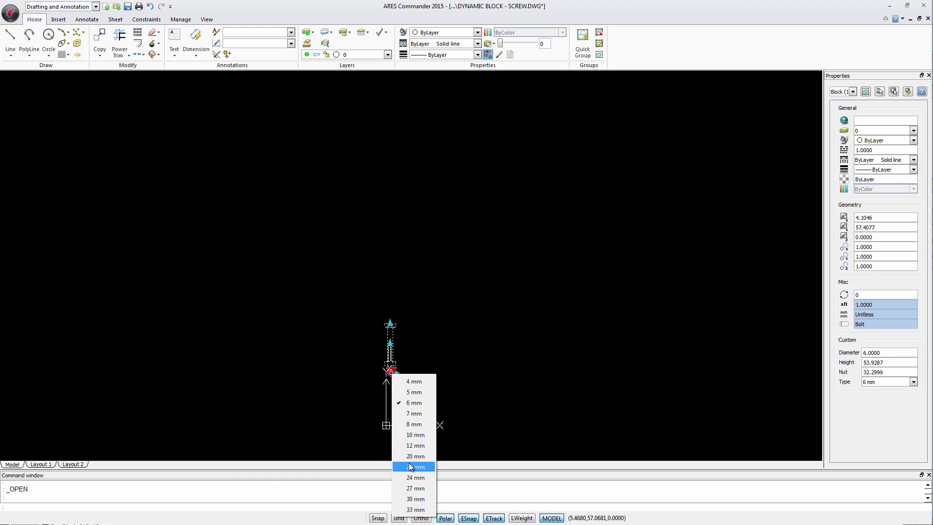
{"action": "left_click", "coordinate": [413, 473]}
{"action": "left_click", "coordinate": [391, 373]}
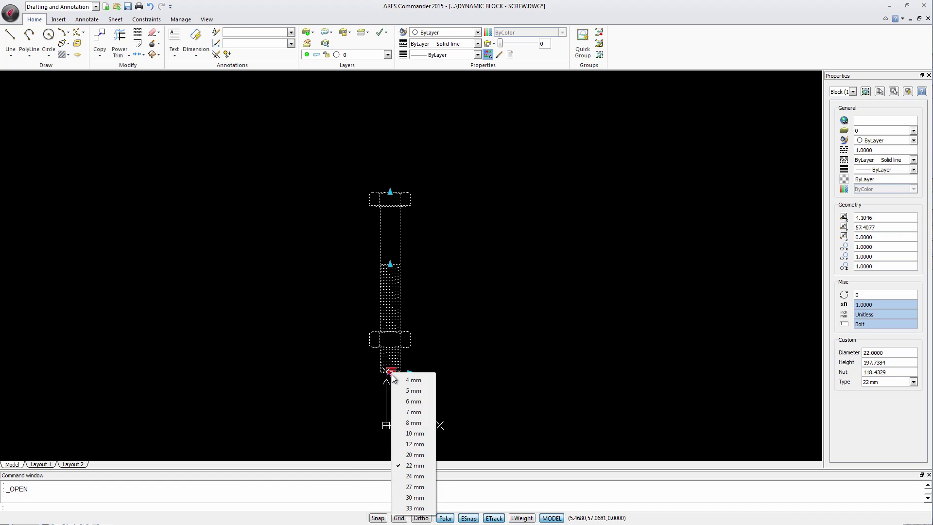
{"action": "left_click", "coordinate": [415, 487]}
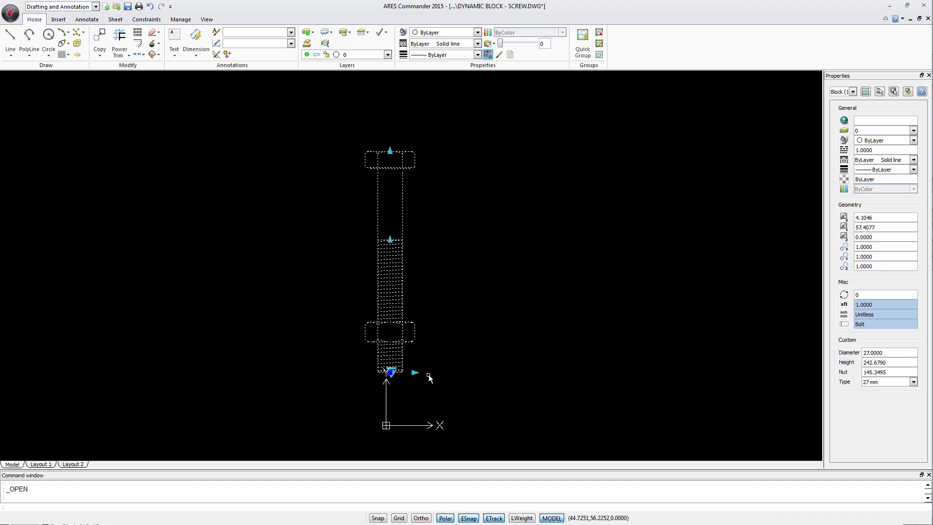
Stretch the bolt upward from its head, undo that, then extend the threaded section higher
{"action": "left_click", "coordinate": [414, 373]}
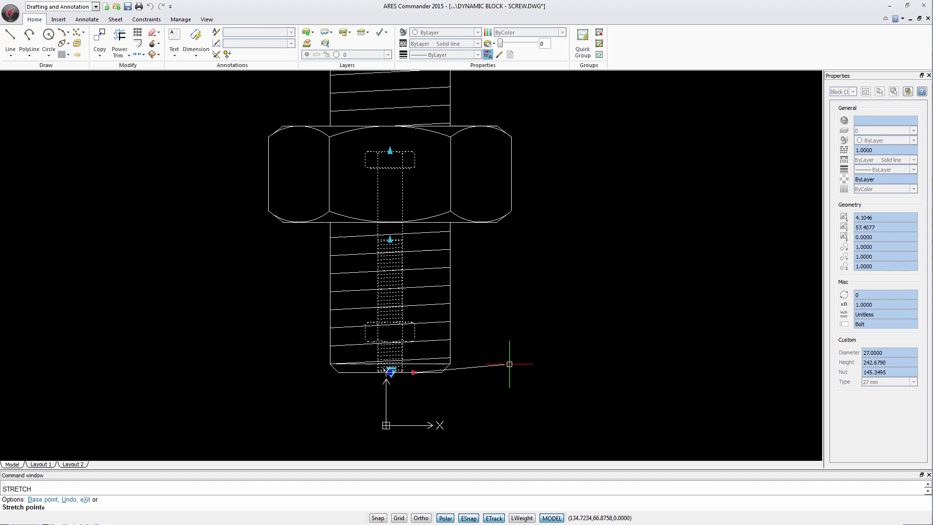
{"action": "left_click", "coordinate": [416, 374]}
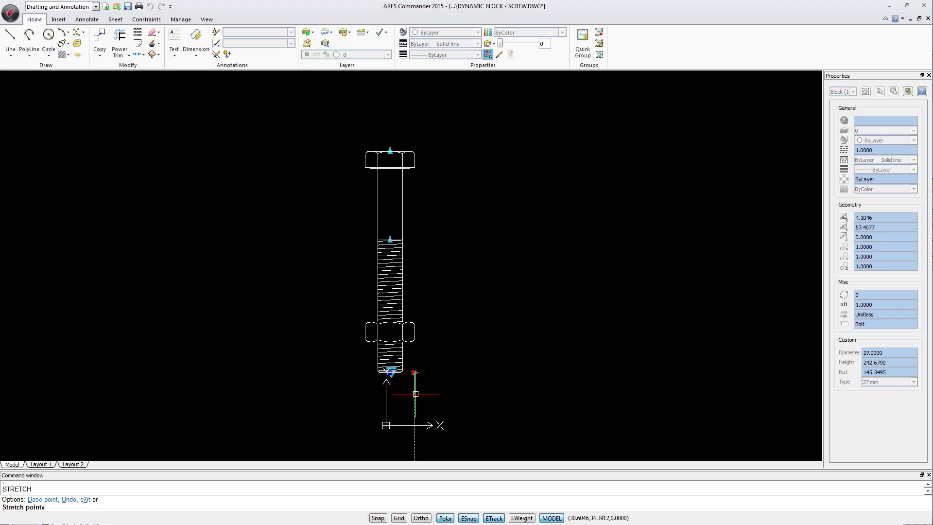
{"action": "left_click", "coordinate": [390, 151]}
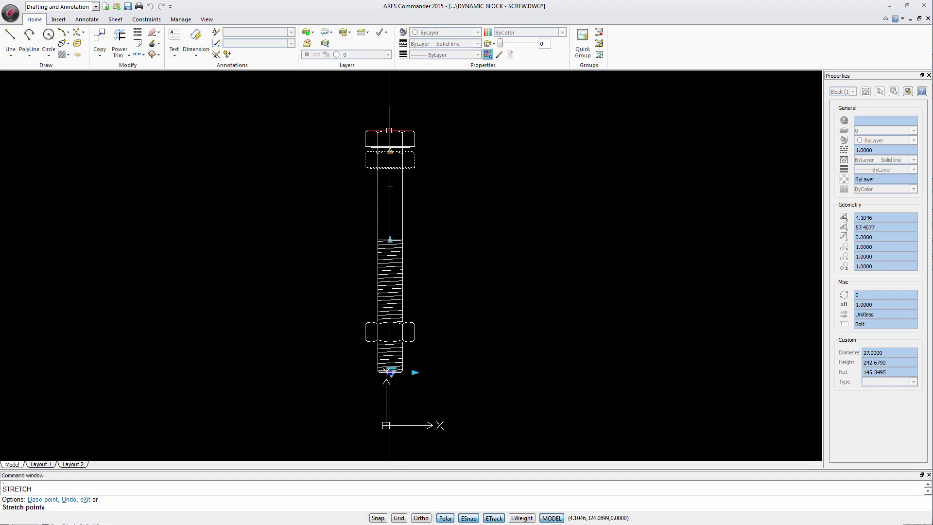
{"action": "left_click", "coordinate": [390, 101]}
{"action": "key", "text": "ctrl+z"}
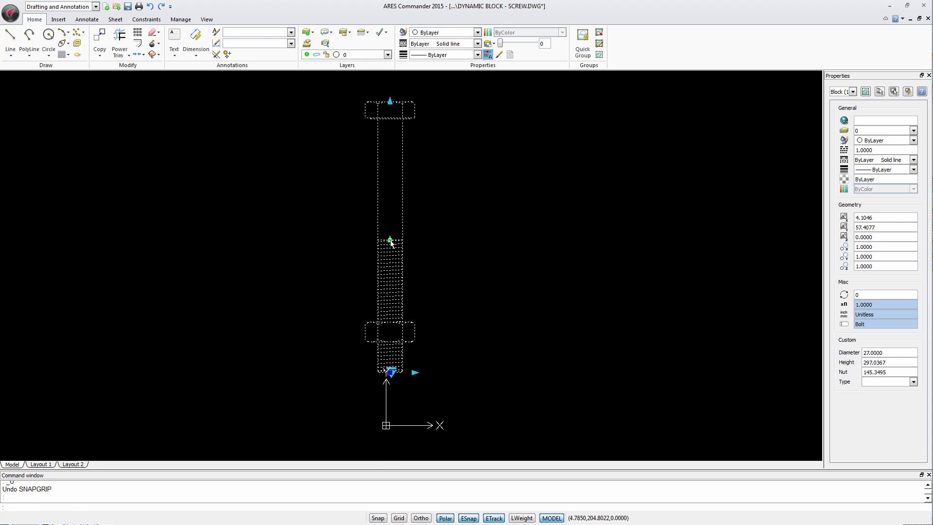
{"action": "left_click", "coordinate": [390, 239]}
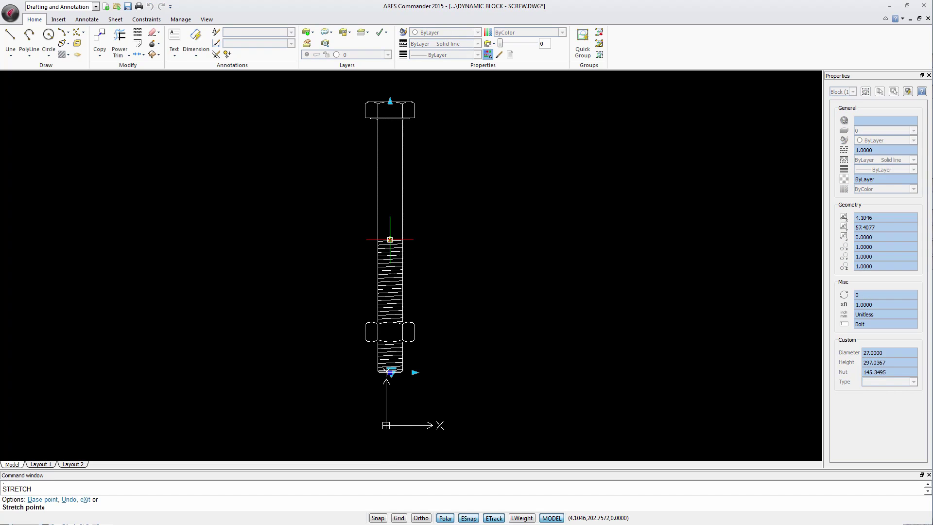
{"action": "left_click", "coordinate": [390, 173]}
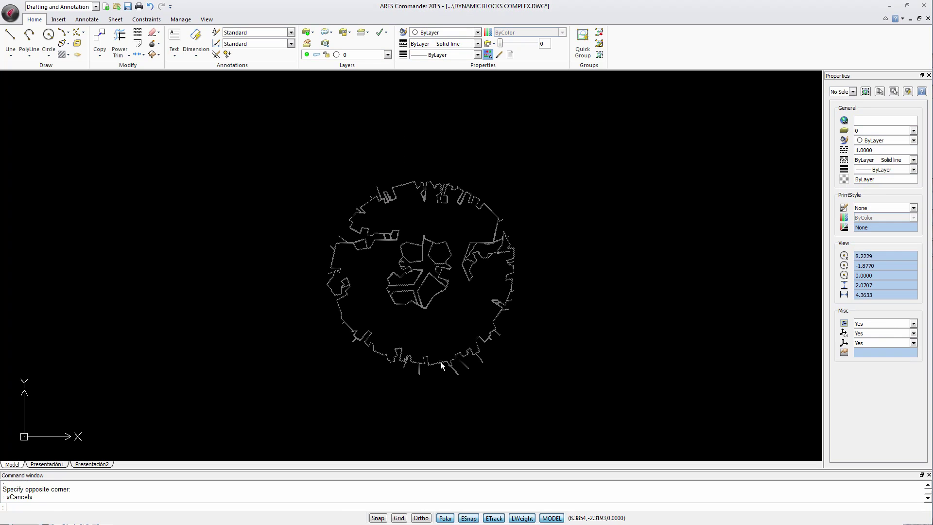
Set the tree's visibility to Sin follaje, then to Esquemático, and grab its resize grip
{"action": "left_click", "coordinate": [448, 247]}
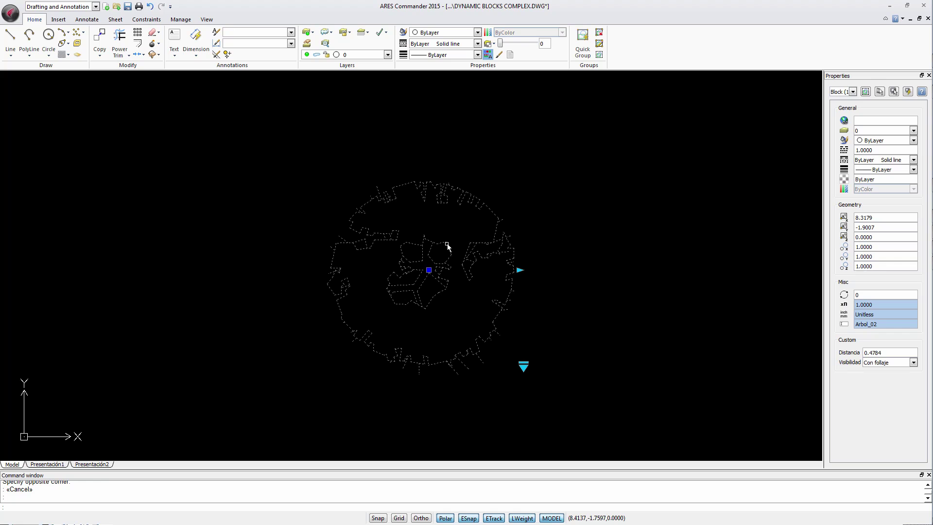
{"action": "left_click", "coordinate": [523, 367]}
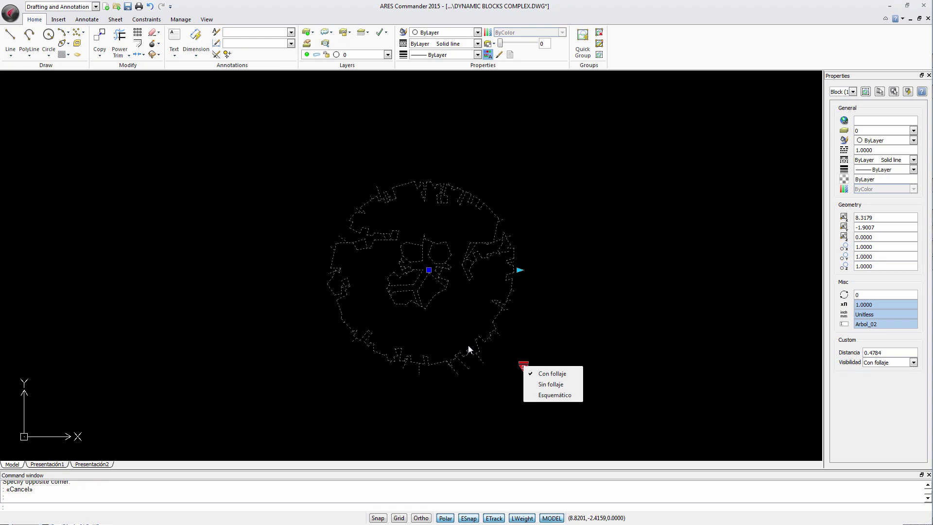
{"action": "left_click", "coordinate": [552, 384]}
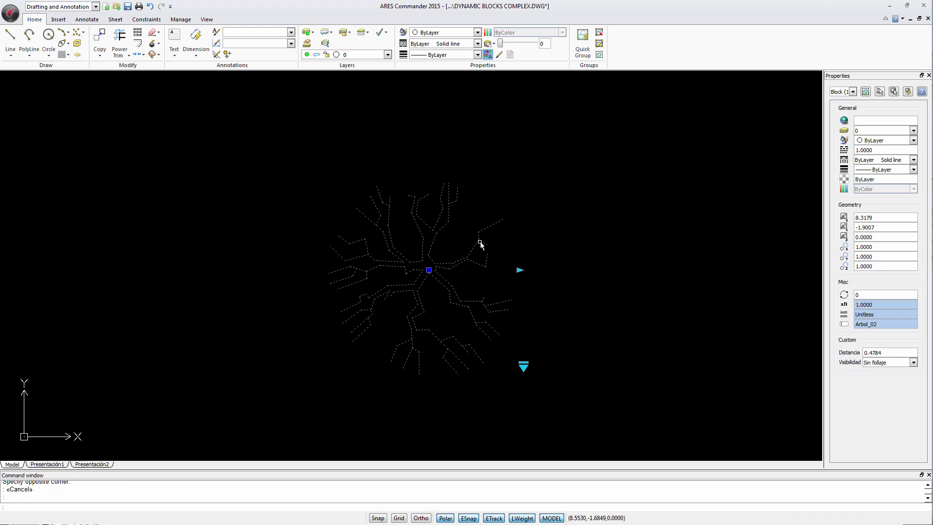
{"action": "left_click", "coordinate": [523, 367]}
{"action": "left_click", "coordinate": [554, 397]}
{"action": "left_click", "coordinate": [520, 270]}
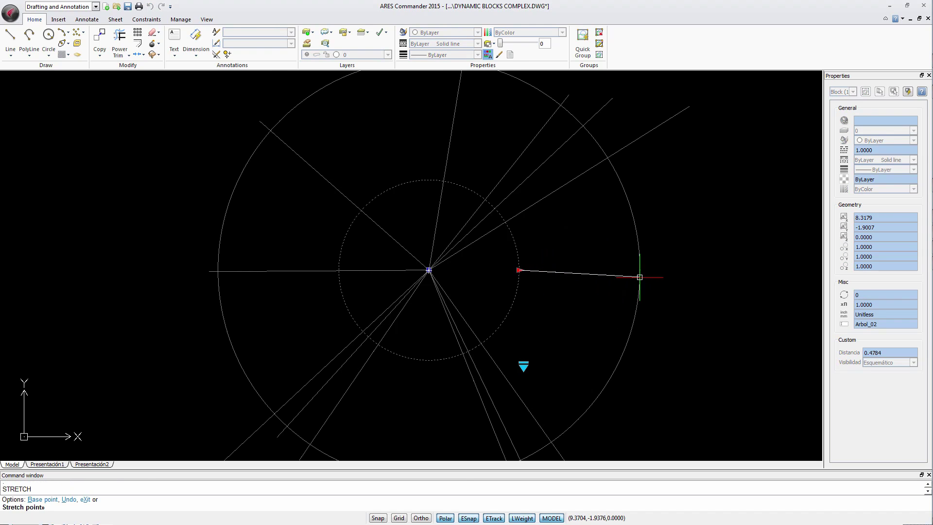
Shrink the schematic tree, then rotate the north arrow block to an angle of 131
{"action": "left_click", "coordinate": [574, 271]}
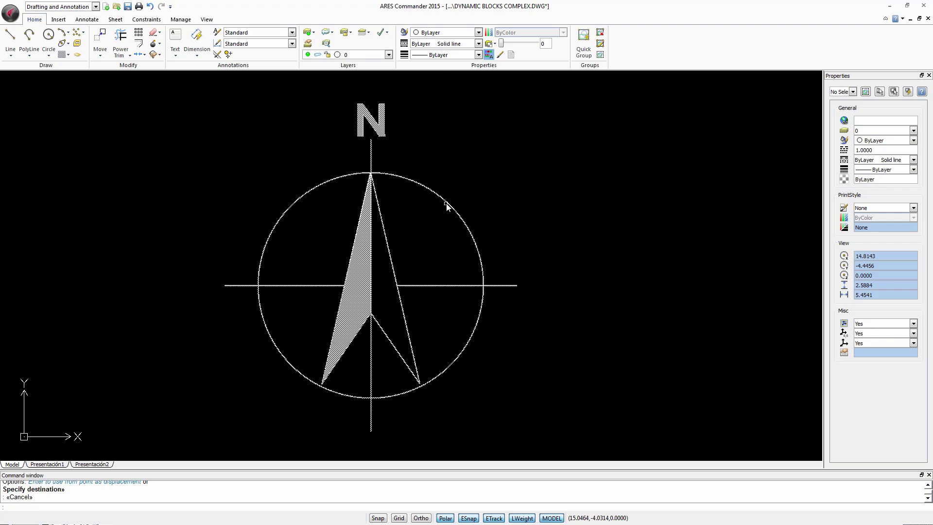
{"action": "left_click", "coordinate": [445, 204]}
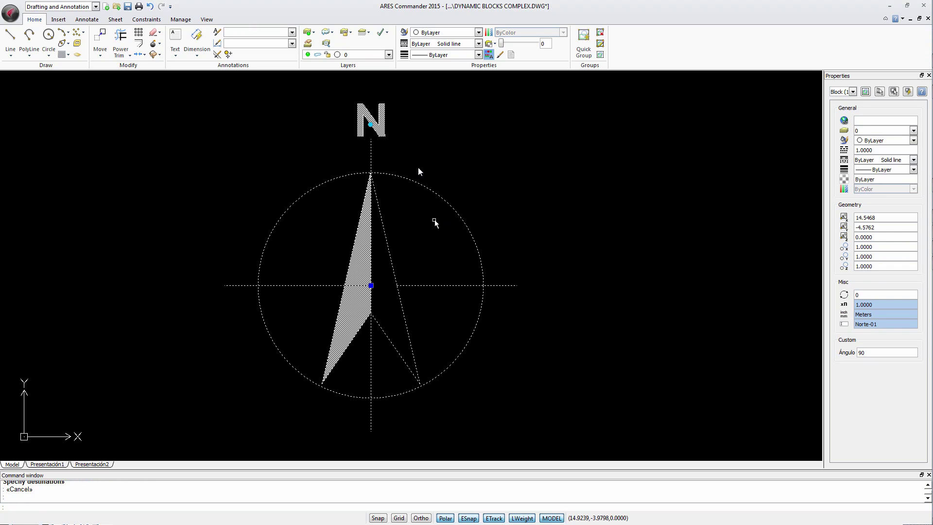
{"action": "left_click", "coordinate": [371, 125]}
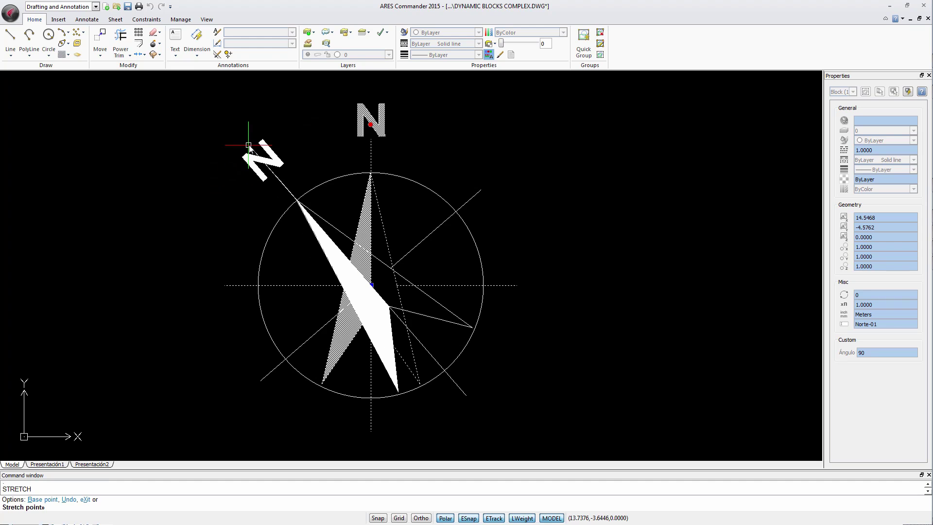
{"action": "left_click", "coordinate": [248, 146]}
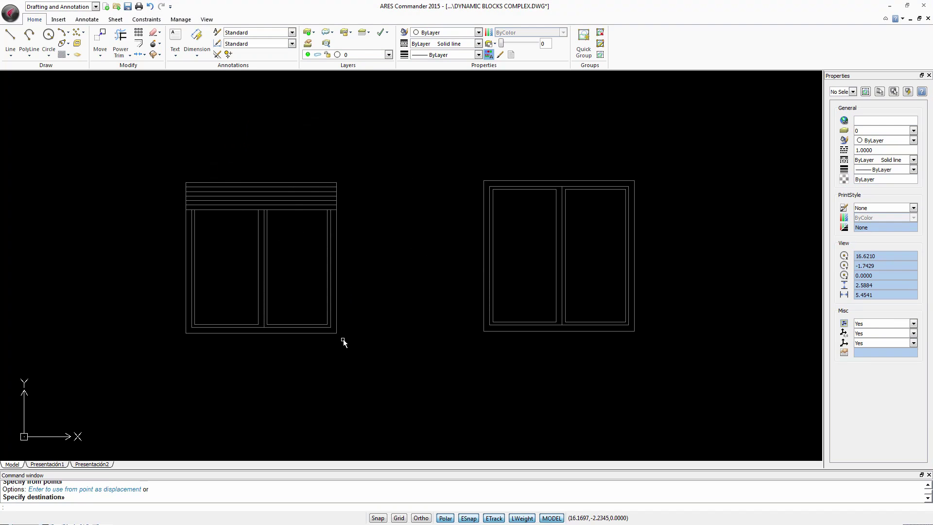
Widen and heighten the left window and lower its shutter (Distancia1 1.35, Distancia2 1.25)
{"action": "left_click", "coordinate": [340, 336]}
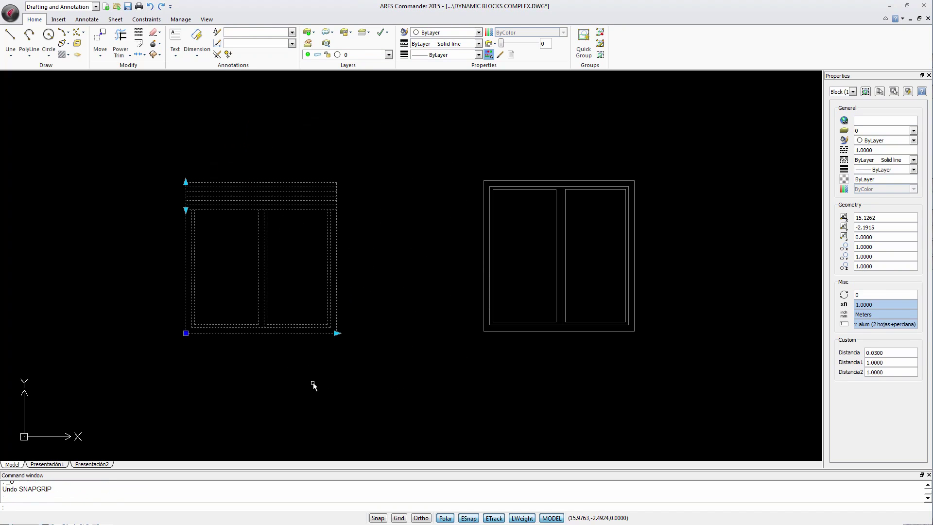
{"action": "left_click", "coordinate": [334, 334]}
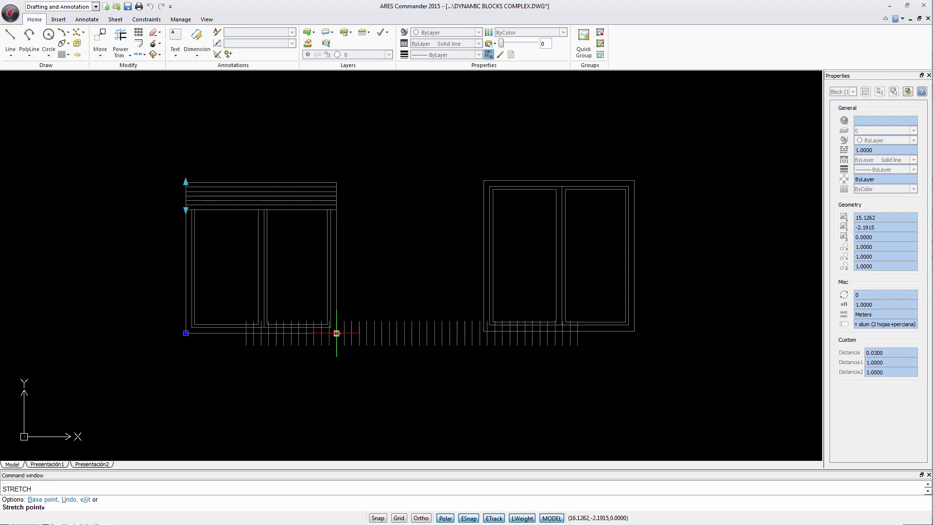
{"action": "left_click", "coordinate": [374, 334]}
{"action": "left_click", "coordinate": [186, 181]}
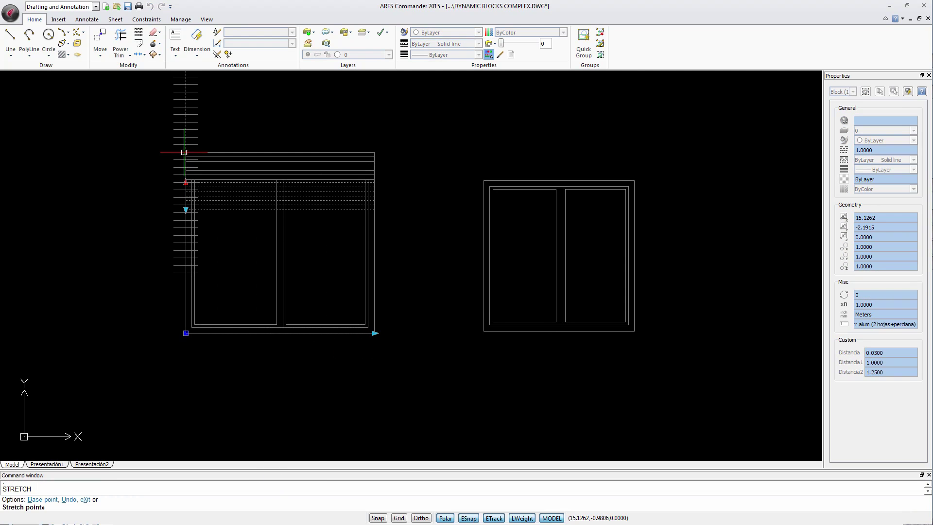
{"action": "left_click", "coordinate": [186, 129]}
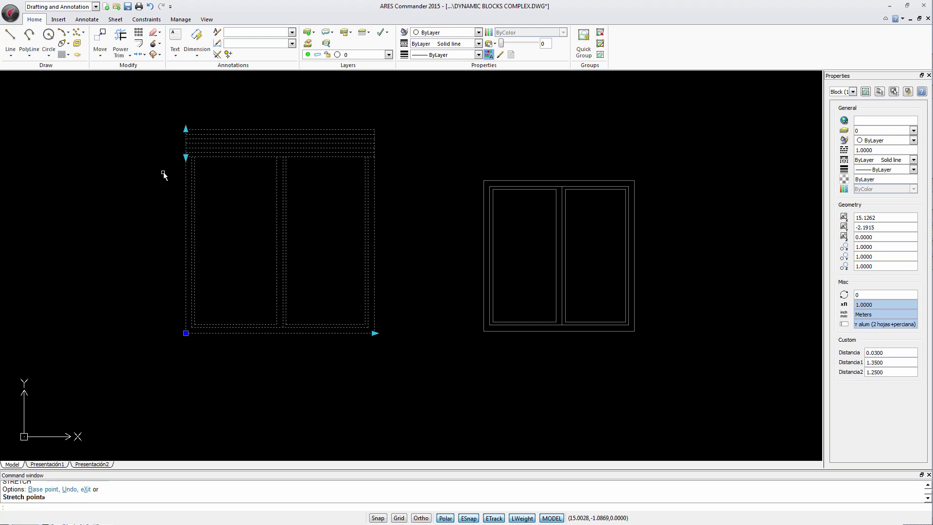
{"action": "left_click", "coordinate": [186, 157]}
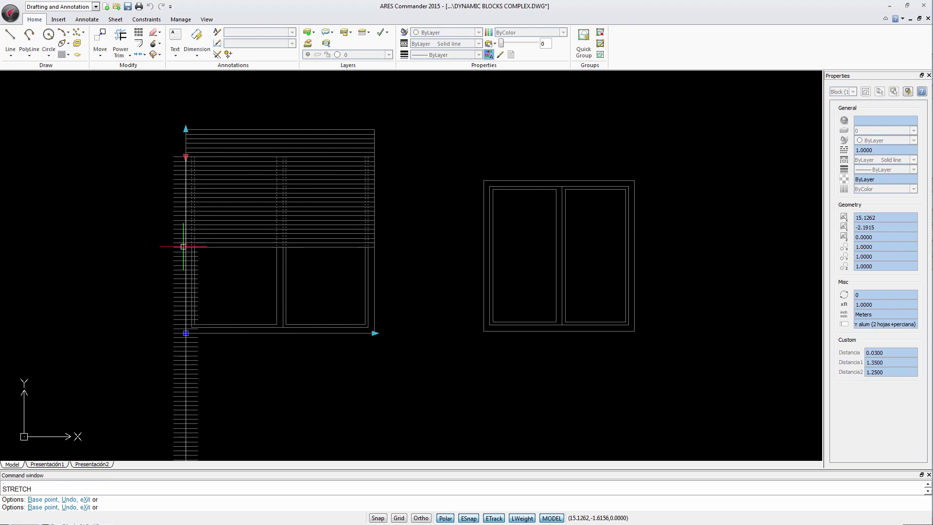
{"action": "left_click", "coordinate": [185, 247]}
{"action": "key", "text": "Escape"}
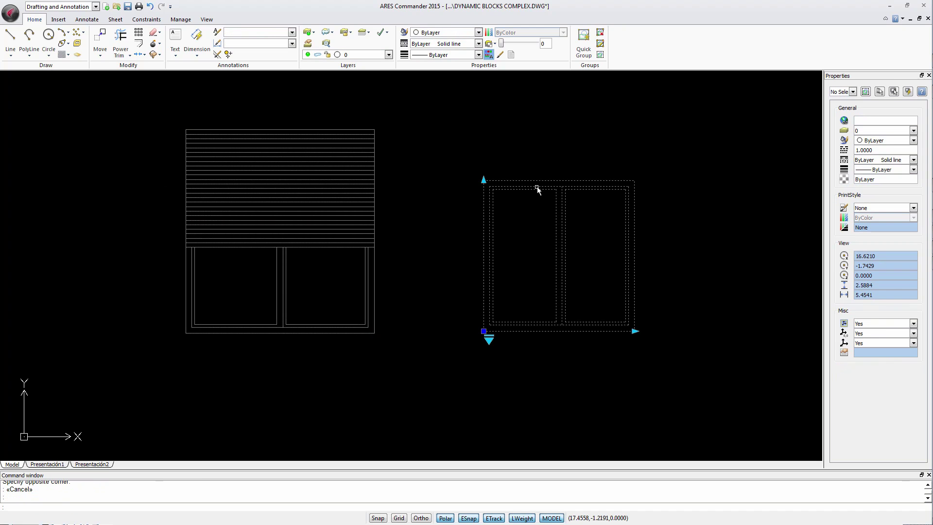
Widen the sliding window and lower its top edge to reduce its height
{"action": "left_click", "coordinate": [537, 188]}
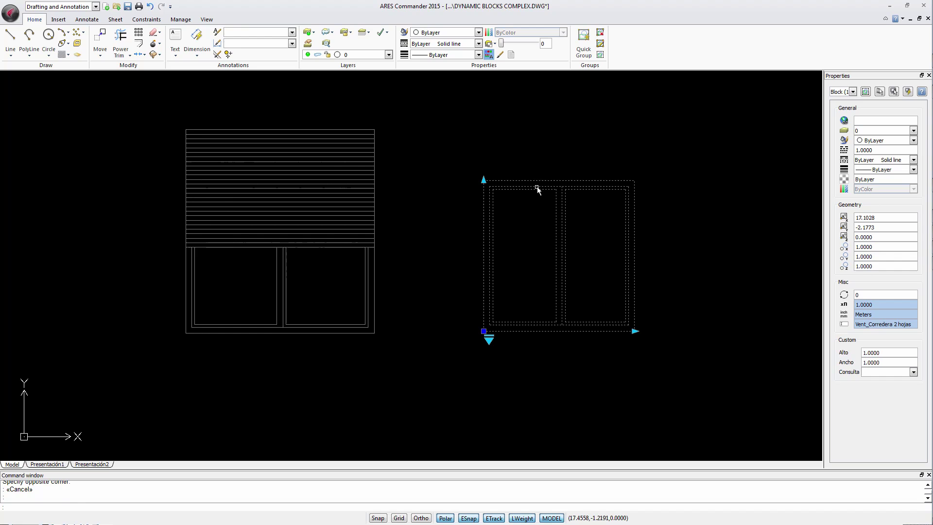
{"action": "left_click", "coordinate": [634, 331]}
{"action": "left_click", "coordinate": [672, 332]}
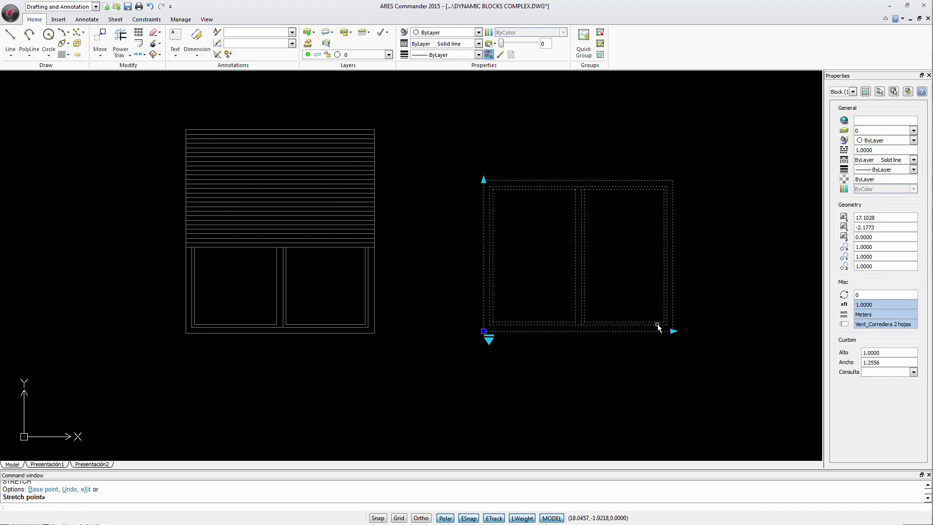
{"action": "left_click", "coordinate": [483, 180]}
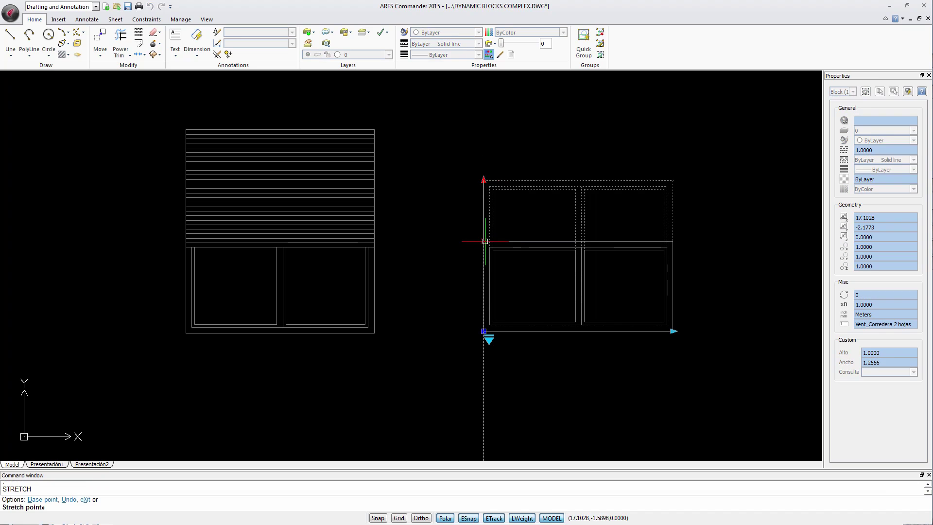
{"action": "left_click", "coordinate": [483, 242]}
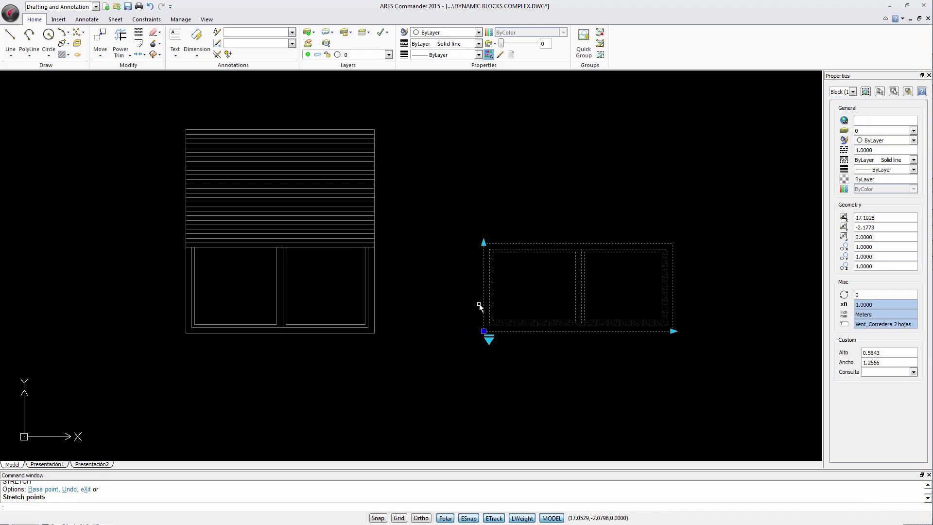
Cycle the window through the Dormitorio, Estar, Cocina and Baño size presets
{"action": "left_click", "coordinate": [488, 341]}
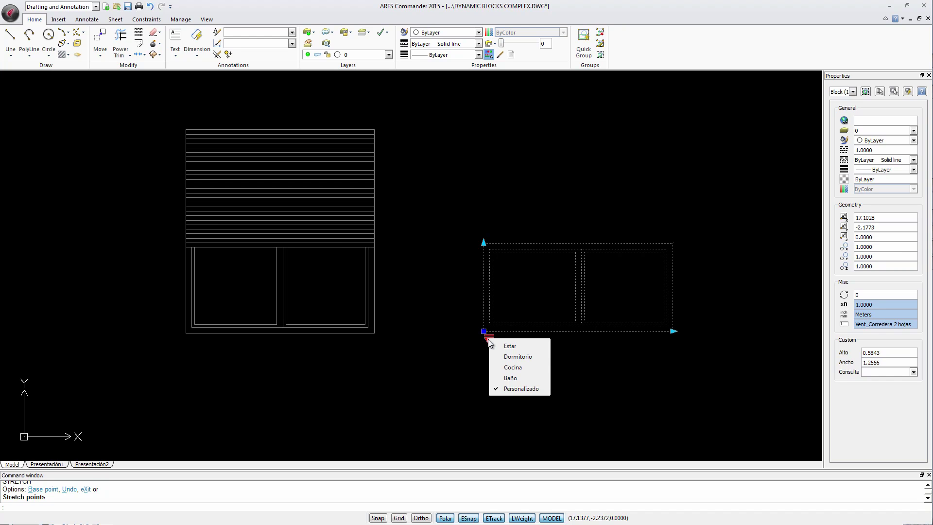
{"action": "left_click", "coordinate": [510, 357]}
{"action": "left_click", "coordinate": [489, 341]}
{"action": "left_click", "coordinate": [508, 349]}
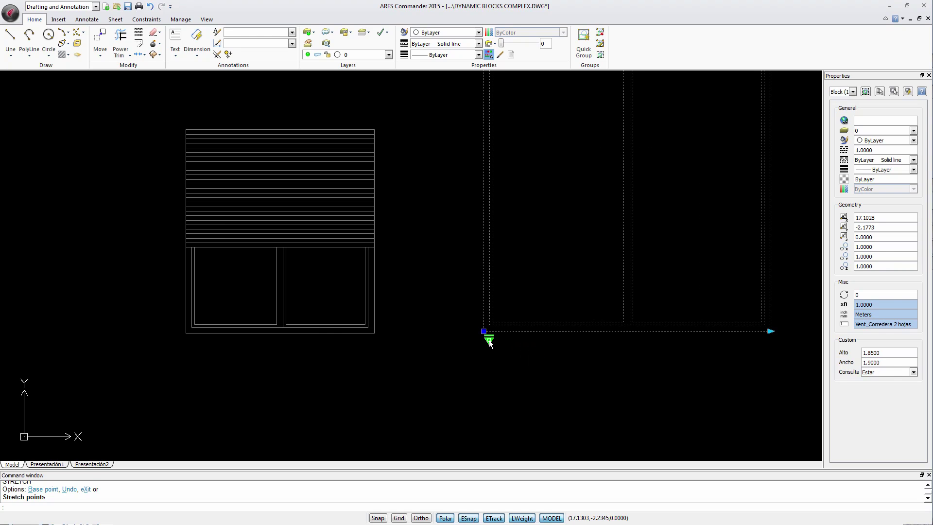
{"action": "left_click", "coordinate": [489, 341]}
{"action": "left_click", "coordinate": [506, 372]}
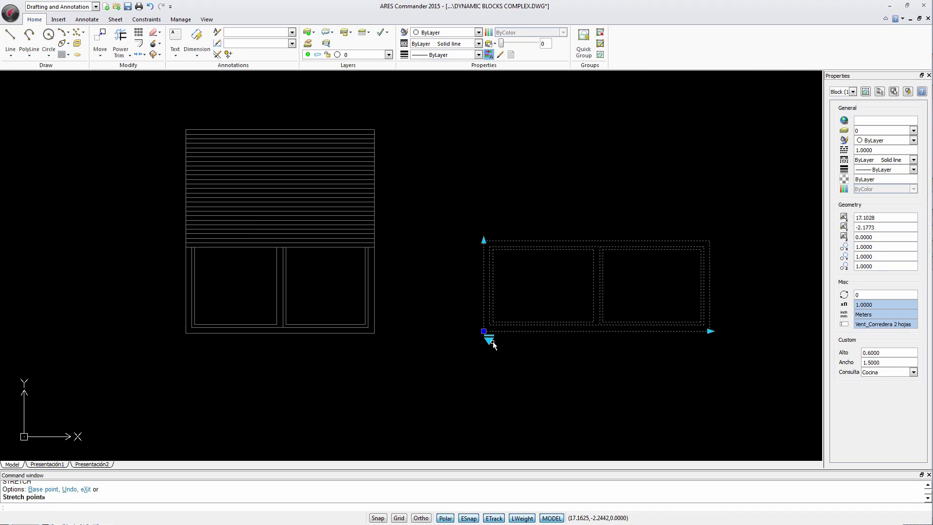
{"action": "left_click", "coordinate": [489, 340]}
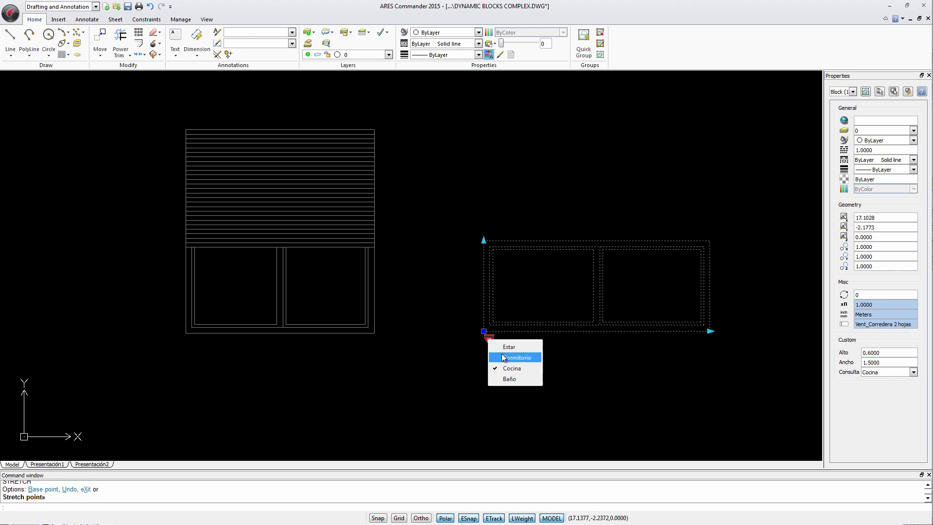
{"action": "left_click", "coordinate": [510, 379]}
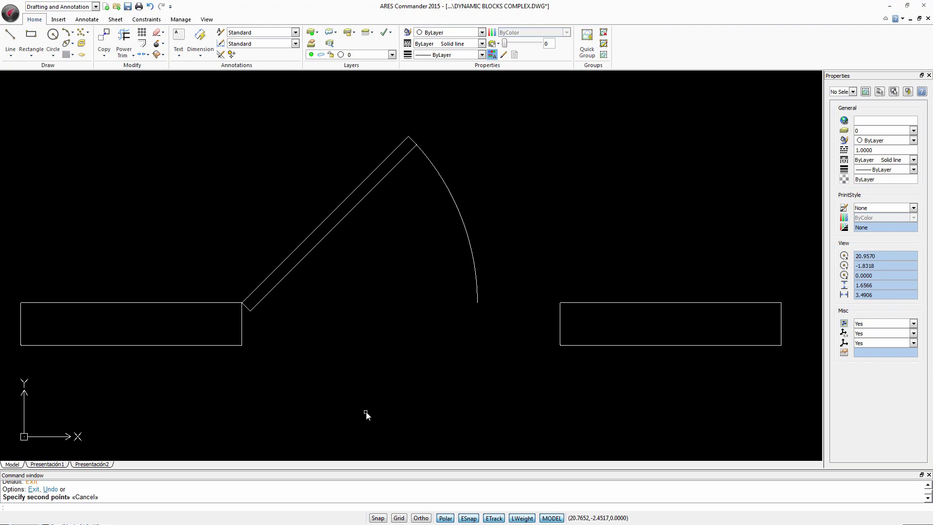
Select the Puerta 45 door and grab its arc-end stretch grip
{"action": "left_click", "coordinate": [460, 215]}
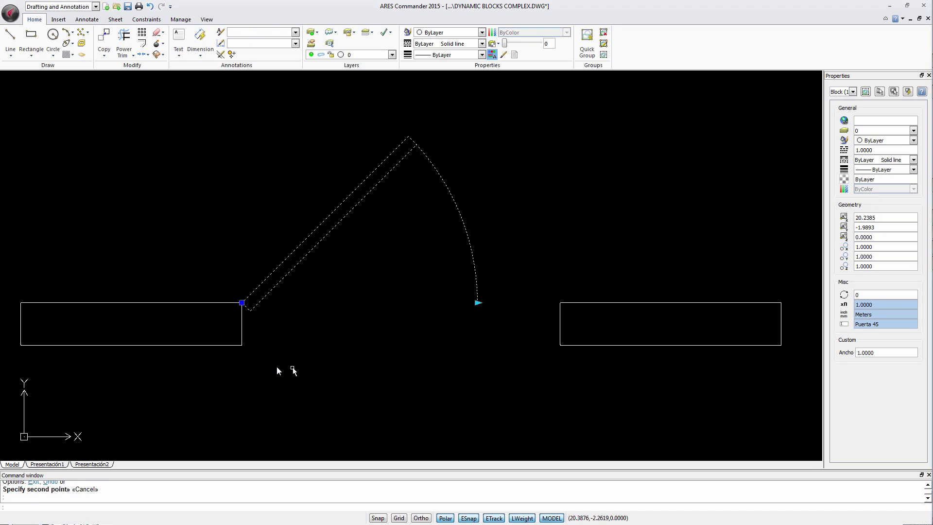
{"action": "left_click", "coordinate": [477, 302]}
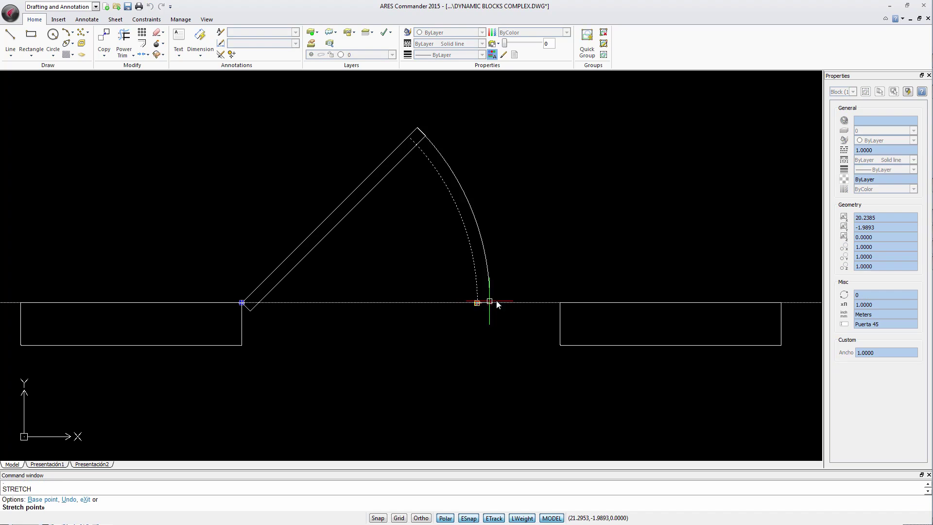
Extend the door's width to the right wall, then flip the Silla-08 chair
{"action": "left_click", "coordinate": [560, 303]}
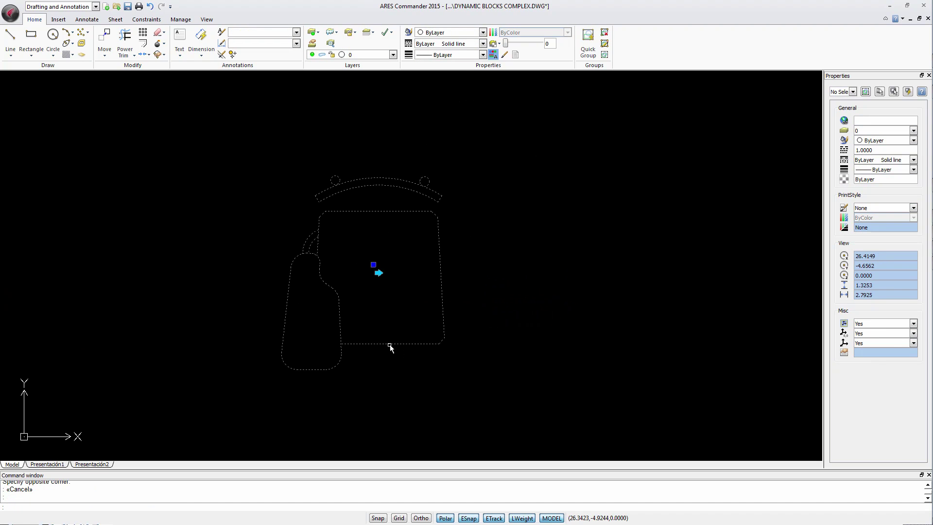
{"action": "left_click", "coordinate": [389, 346]}
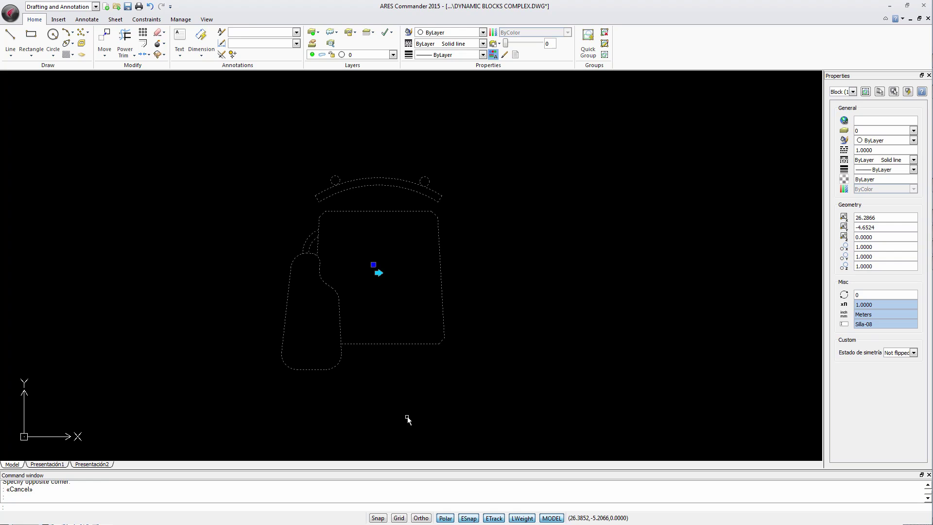
{"action": "left_click", "coordinate": [378, 274]}
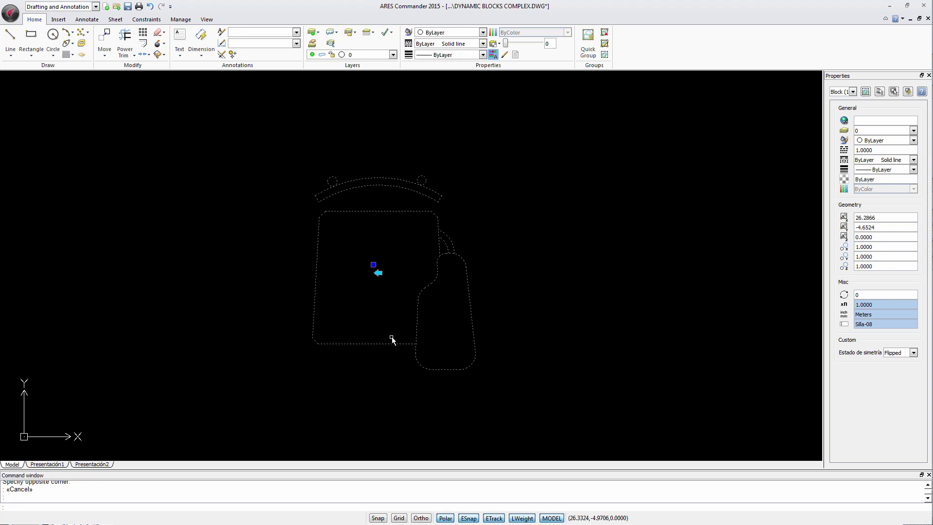
Flip the chair back to its original side and widen the Cajonera drawer unit
{"action": "left_click", "coordinate": [378, 274]}
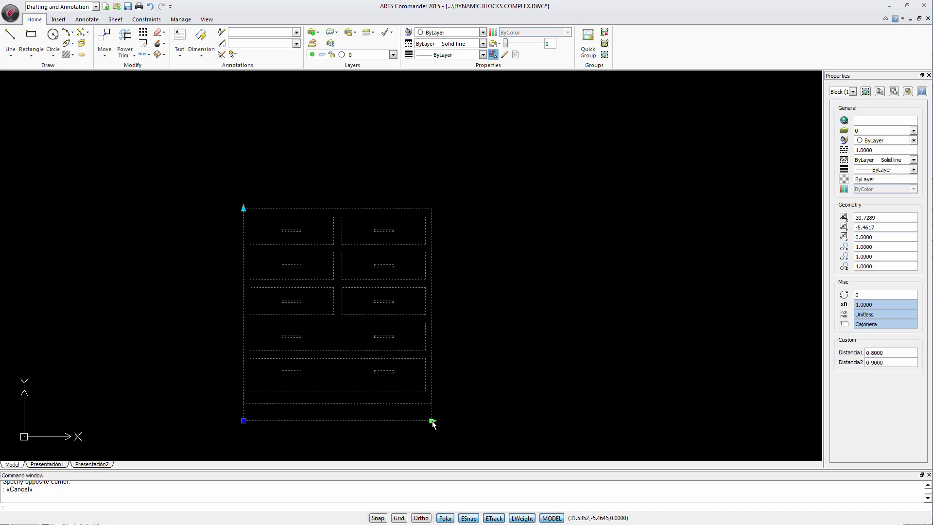
{"action": "left_click", "coordinate": [432, 421]}
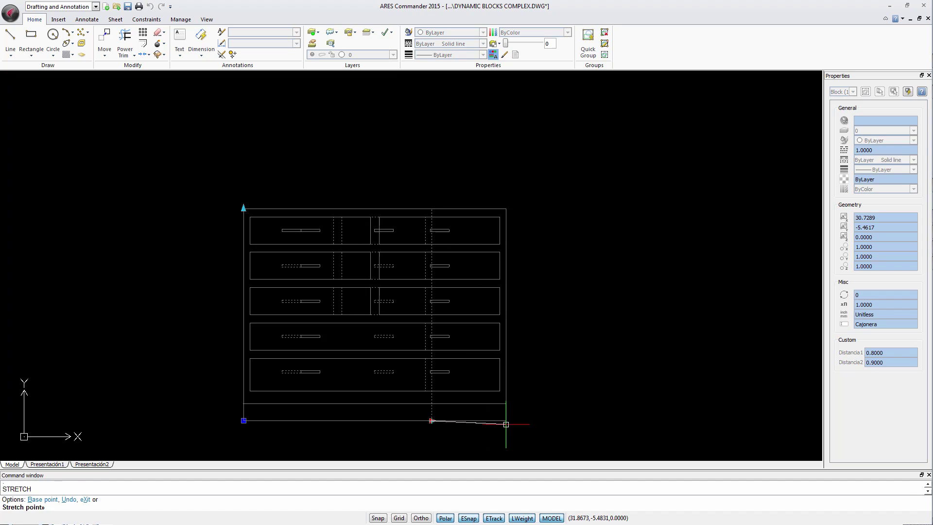
{"action": "left_click", "coordinate": [536, 428]}
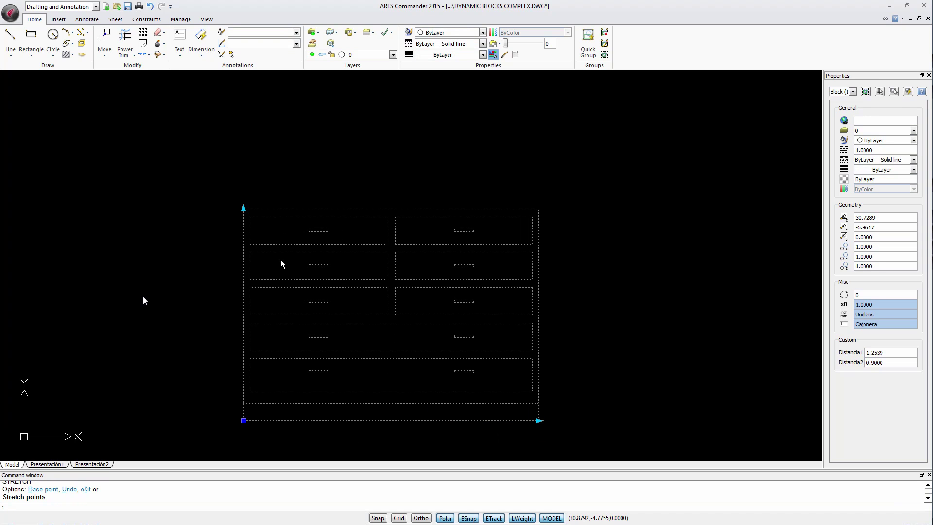
Lower the drawer unit's top, then raise it to add extra drawer rows
{"action": "left_click", "coordinate": [244, 209]}
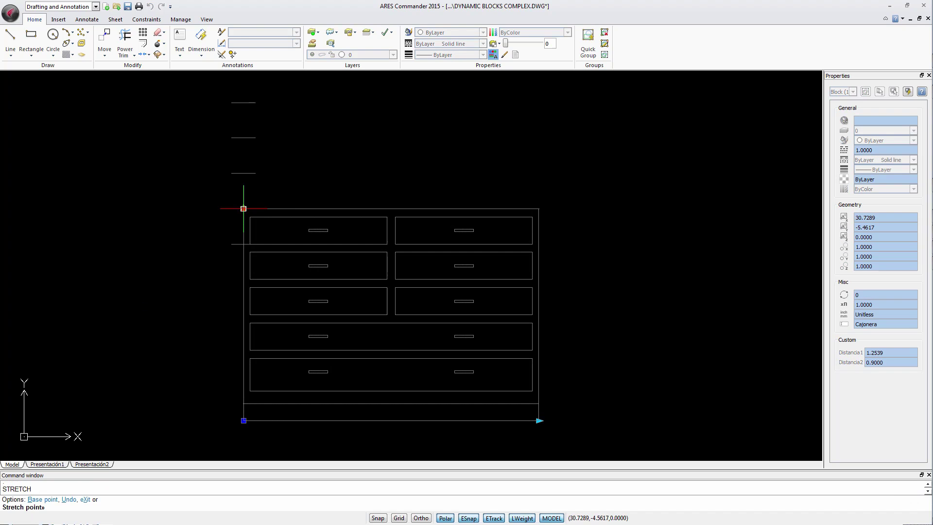
{"action": "left_click", "coordinate": [241, 264]}
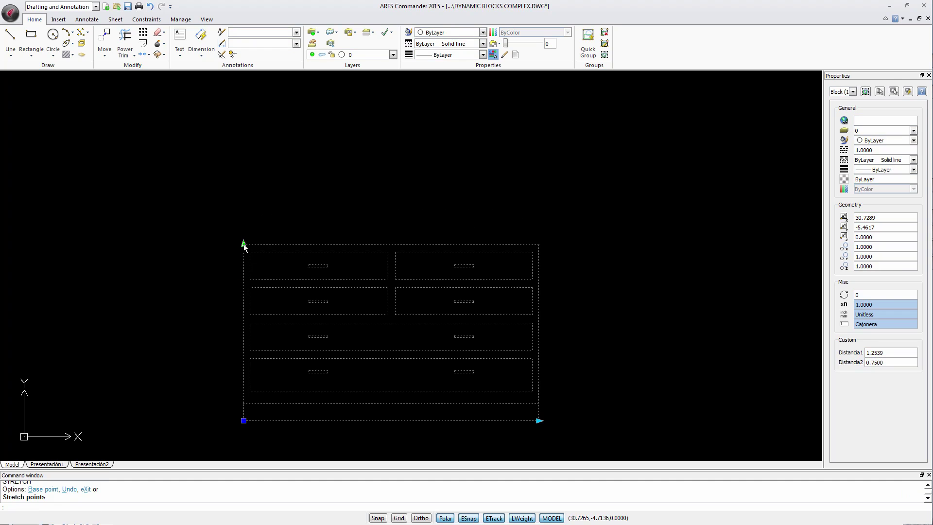
{"action": "left_click", "coordinate": [244, 244]}
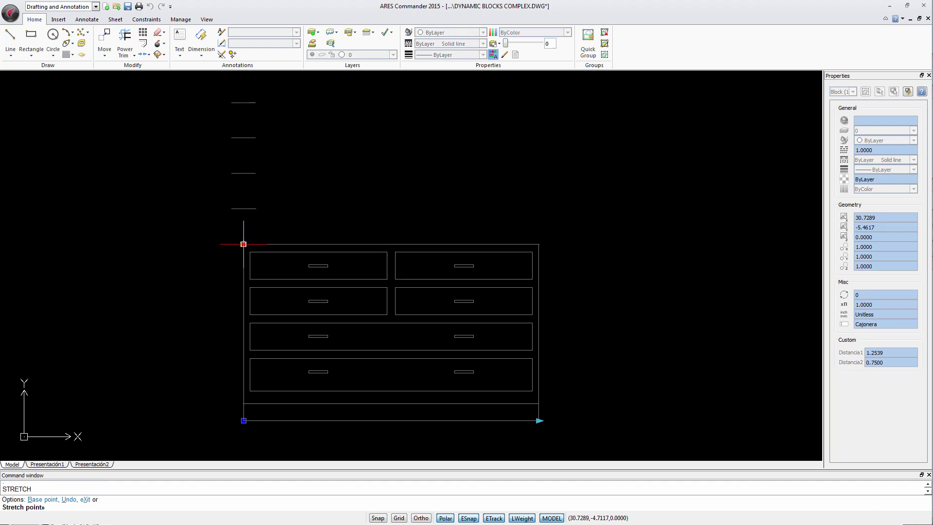
{"action": "left_click", "coordinate": [244, 119]}
{"action": "key", "text": "Escape"}
{"action": "key", "text": "Escape"}
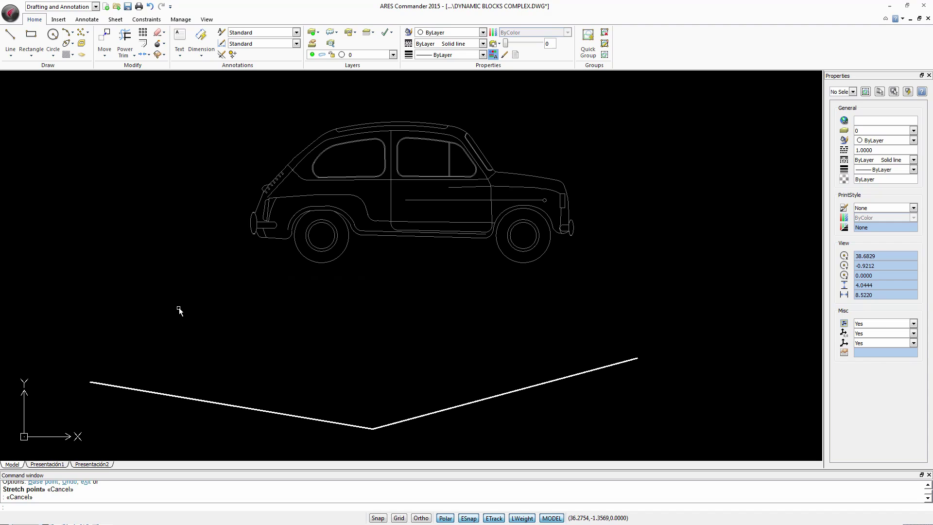
Rotate the Auto-01 car 15 degrees so it rests on the sloped ground line
{"action": "left_click", "coordinate": [387, 234]}
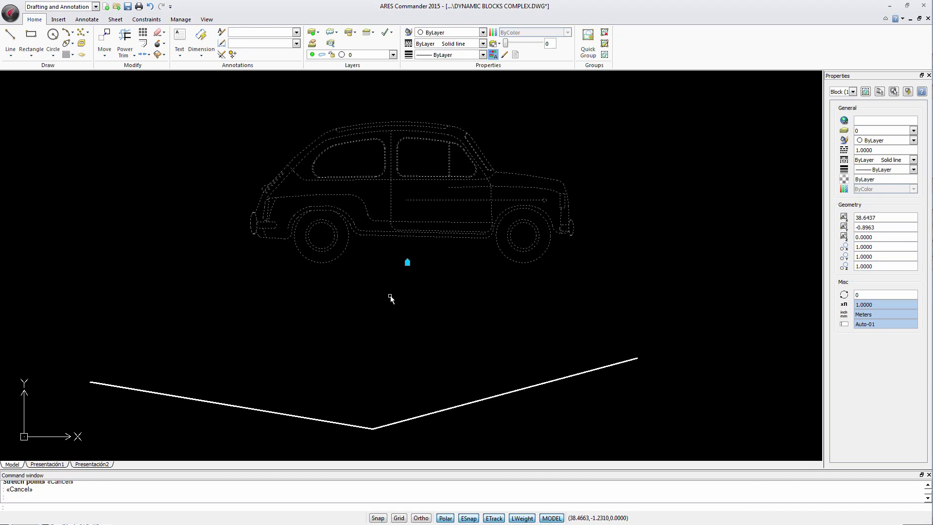
{"action": "left_click", "coordinate": [407, 262]}
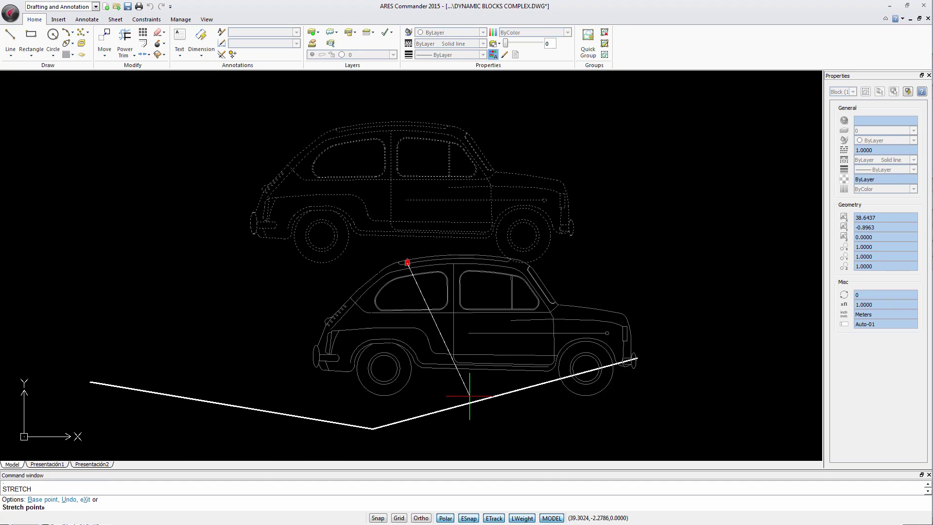
{"action": "left_click", "coordinate": [499, 395]}
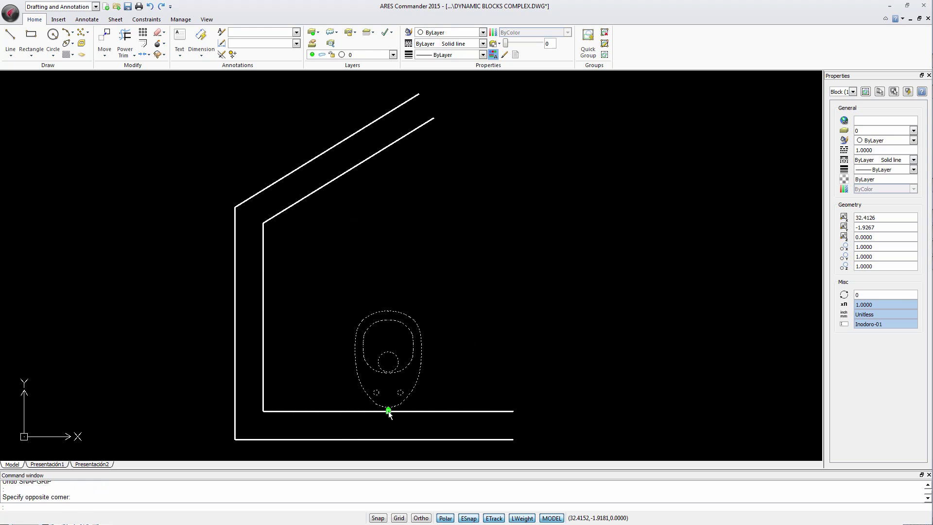
Grab the toilet's base grip to start moving it against the wall corner
{"action": "left_click", "coordinate": [388, 411]}
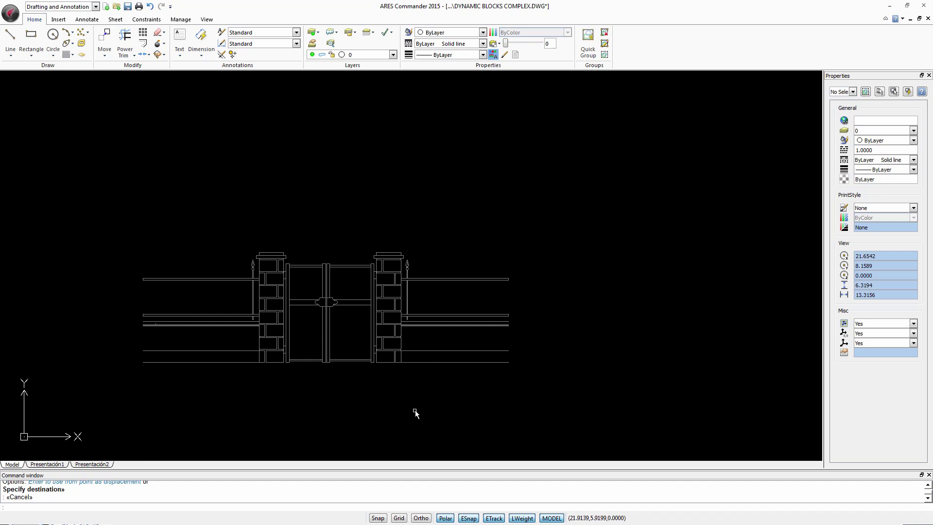
Select the Enrejado 05 gate block and bring up its fence material list to choose Madera
{"action": "left_click", "coordinate": [432, 363]}
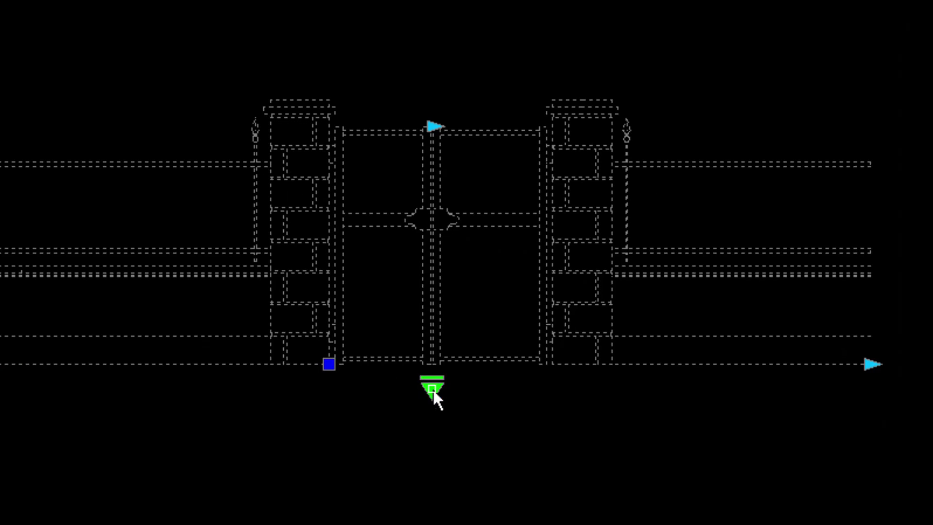
{"action": "left_click", "coordinate": [432, 389]}
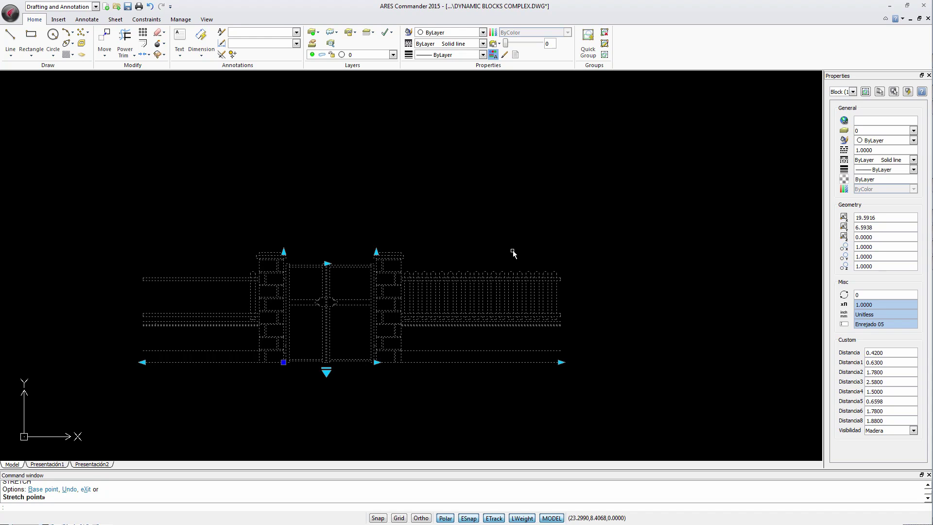
Bring up ARES Commander Help at its Welcome page with F1
{"action": "key", "text": "F1"}
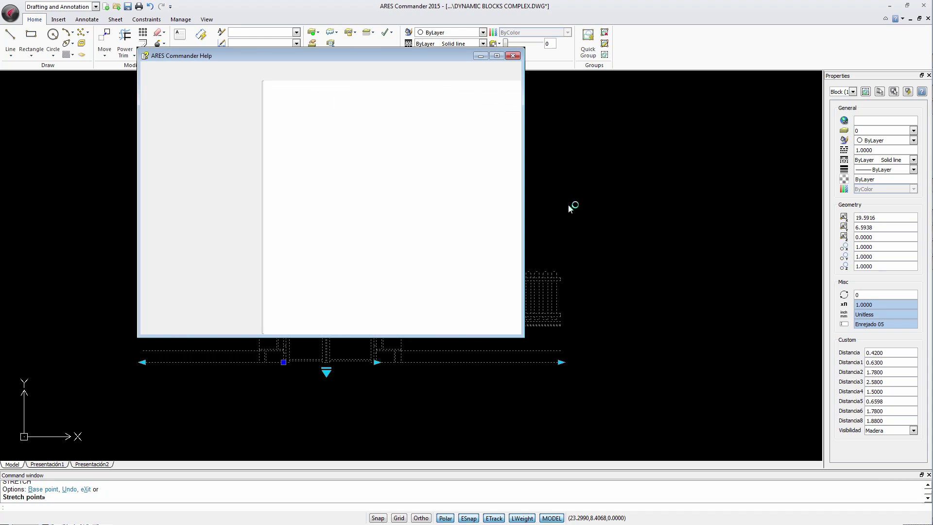